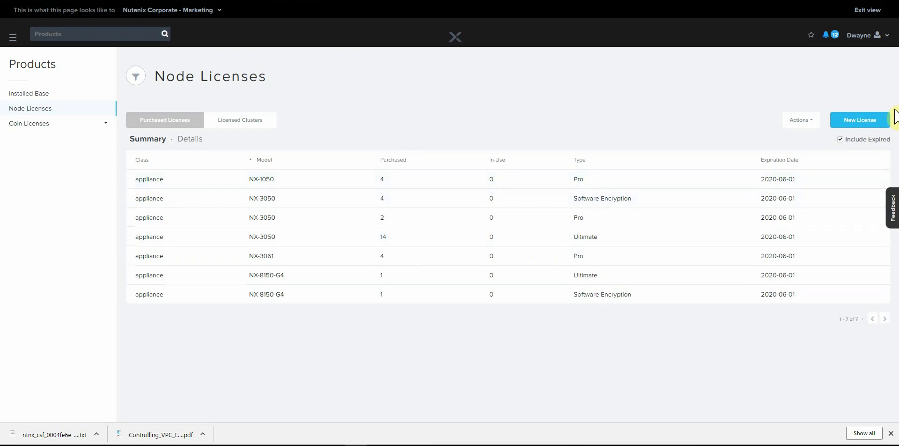
Start a New License and upload the ntnx_csf (5) cluster summary file to reach License Management.
left_click(853, 123)
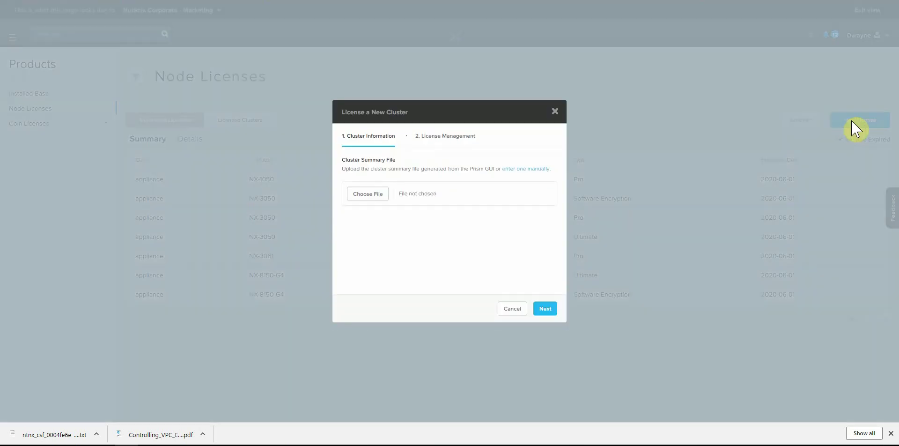
left_click(366, 192)
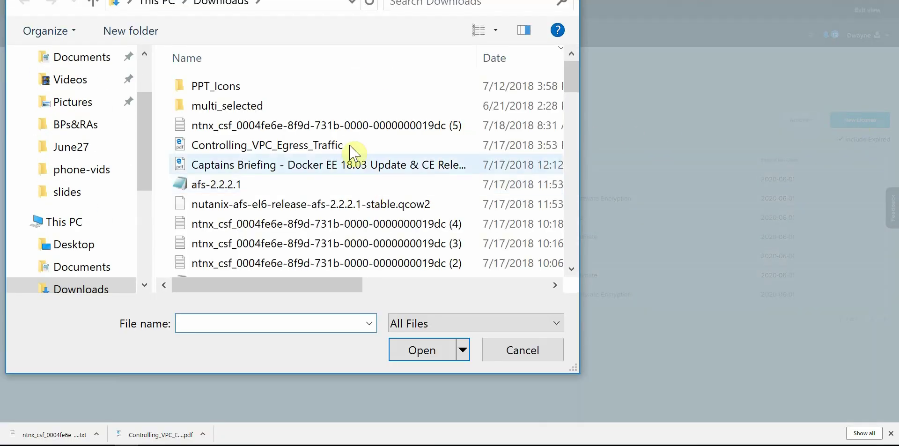
left_click(348, 130)
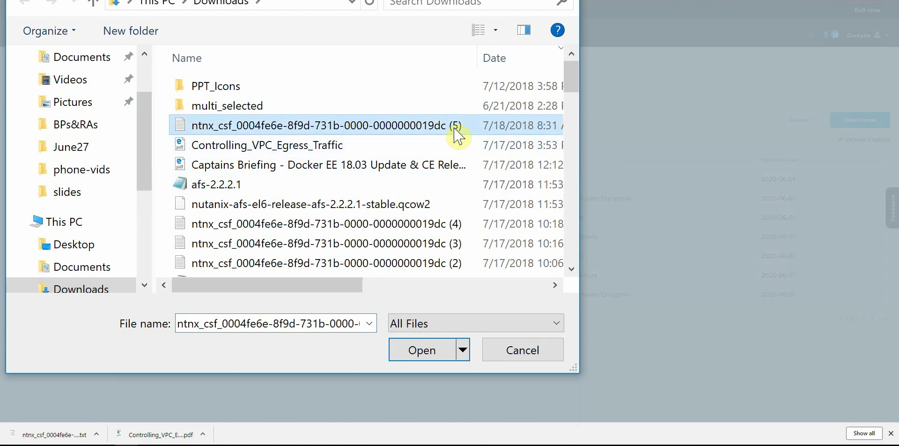
left_click(443, 352)
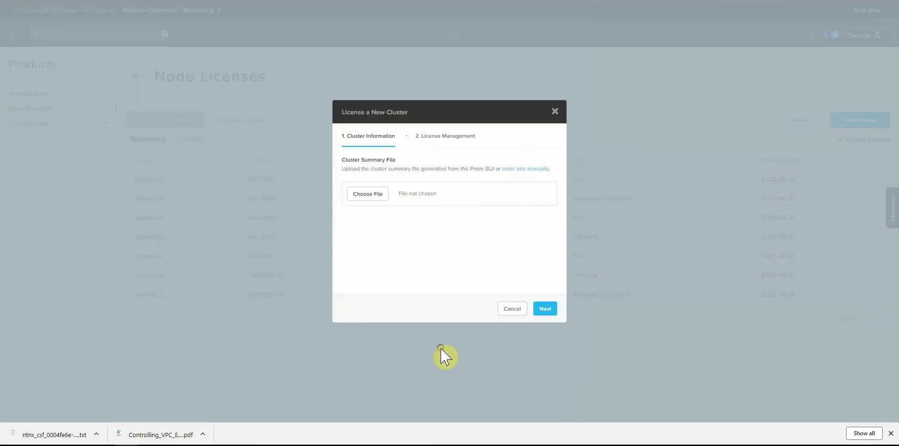
left_click(544, 312)
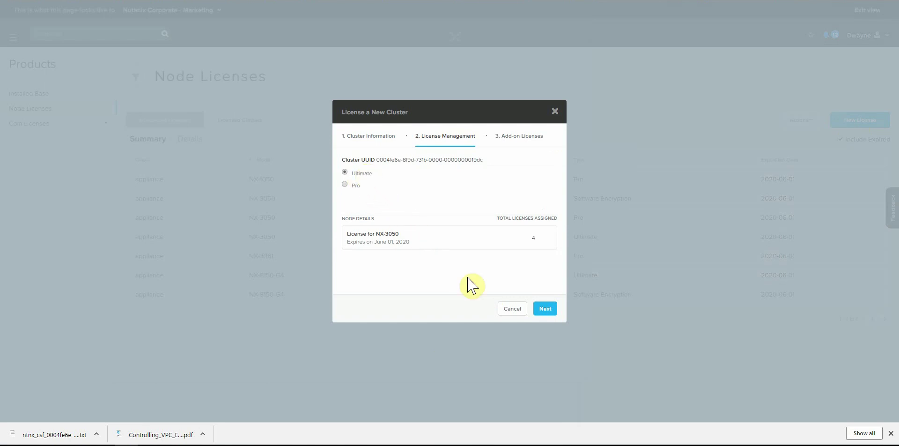
Add the Software Encryption add-on license and generate the cluster license file.
left_click(544, 309)
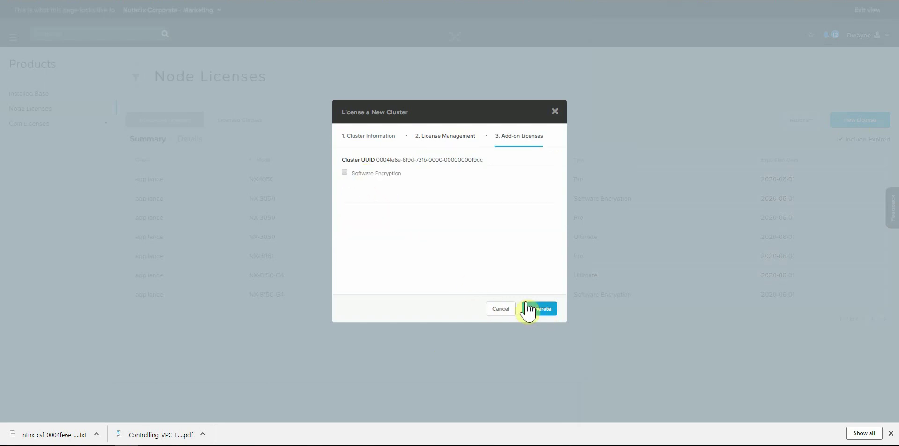
left_click(345, 172)
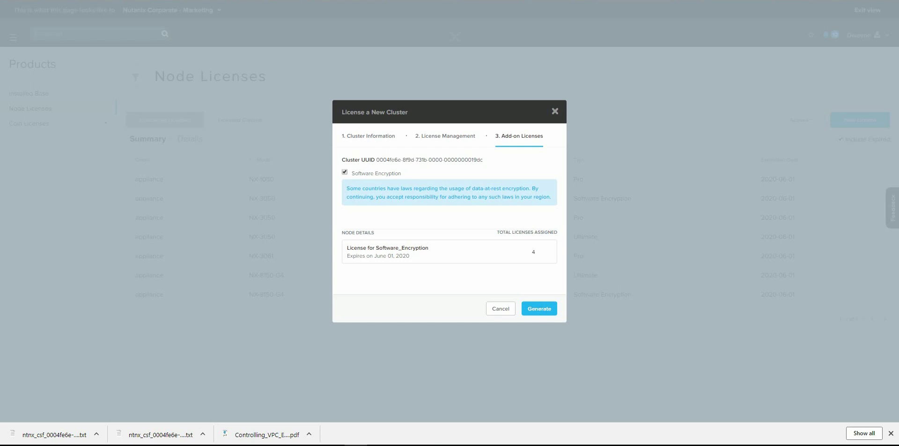
left_click(532, 307)
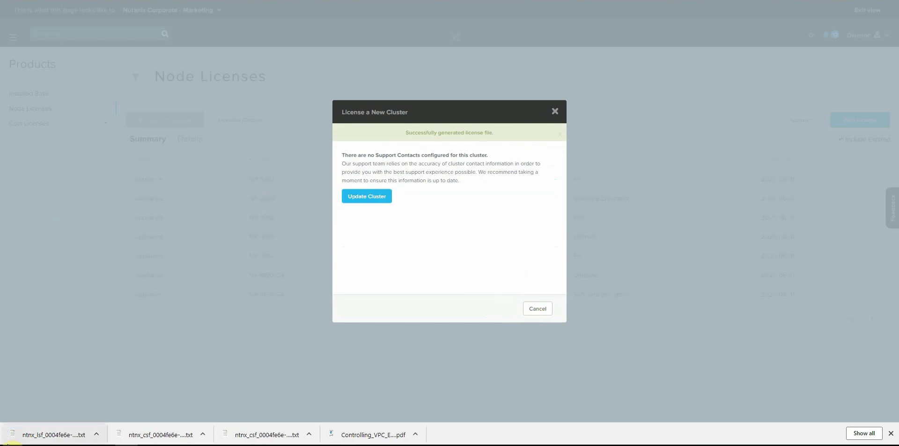
Upload the downloaded ntnx_lsf license file in Prism Manual Licensing and apply it.
left_click(706, 1)
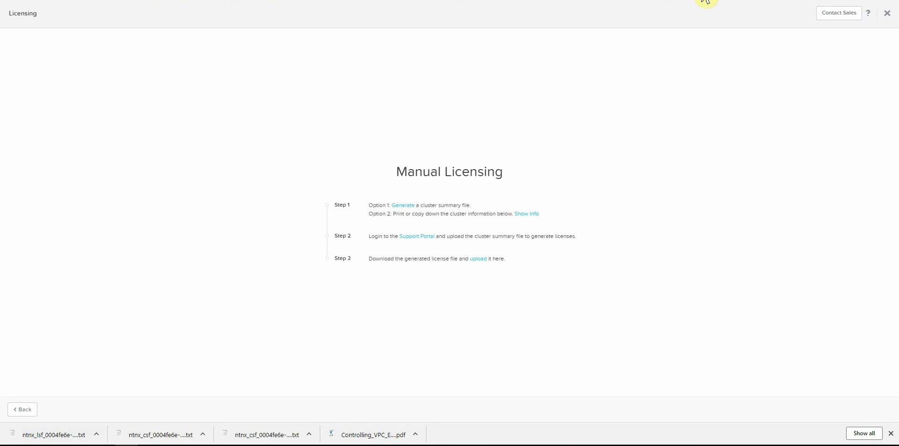
left_click(478, 259)
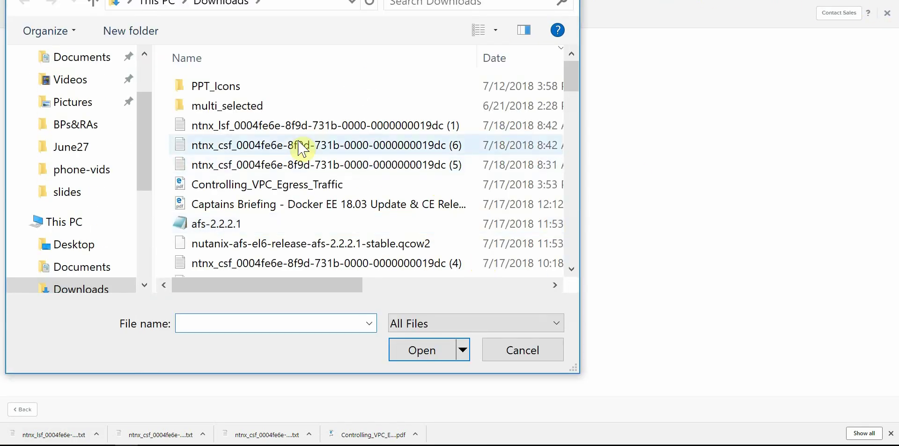
left_click(281, 125)
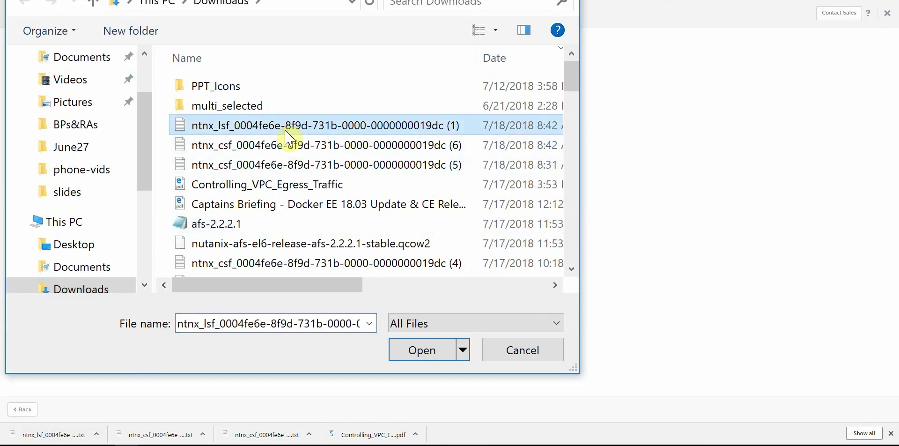
left_click(421, 350)
left_click(472, 270)
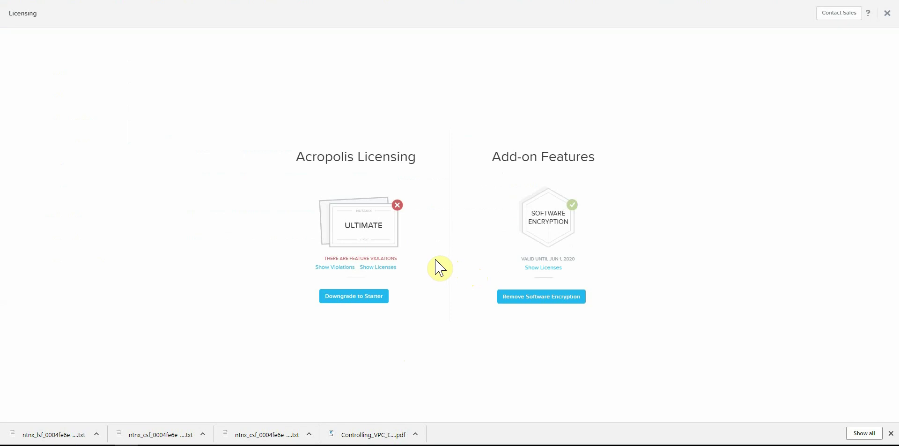
Enable data-at-rest encryption by confirming with ENCRYPT, then review the local KMS option.
key("Escape")
left_click(706, 50)
left_click(452, 172)
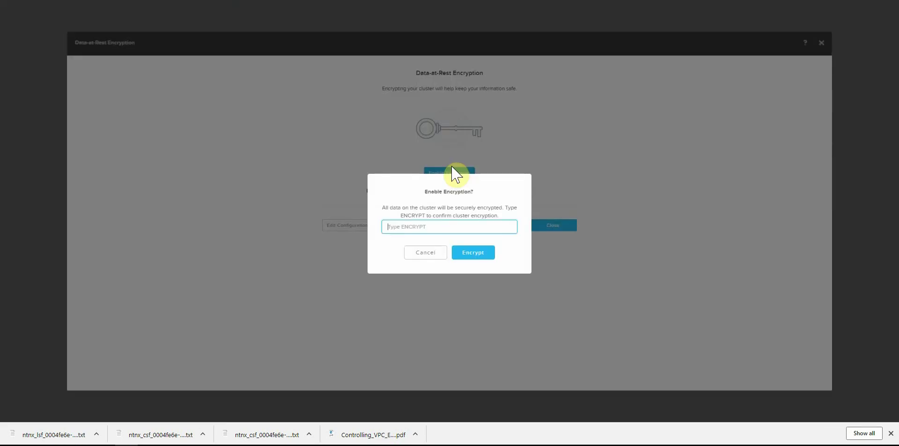
type("ENCRYPT")
left_click(474, 254)
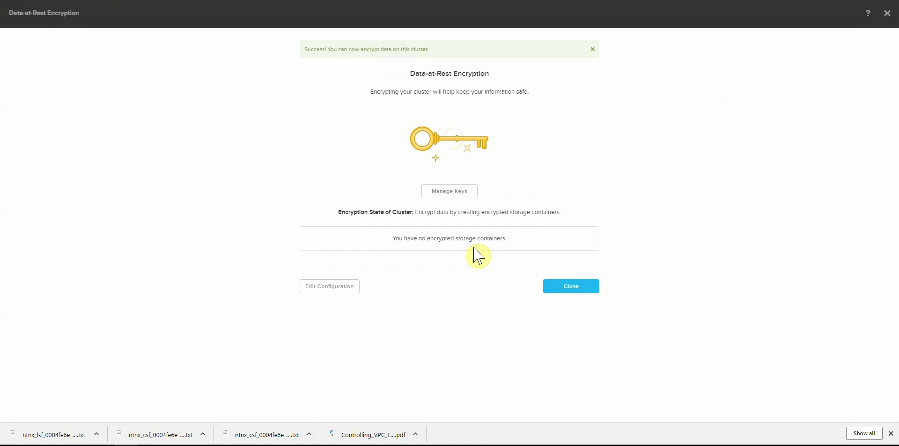
left_click(329, 286)
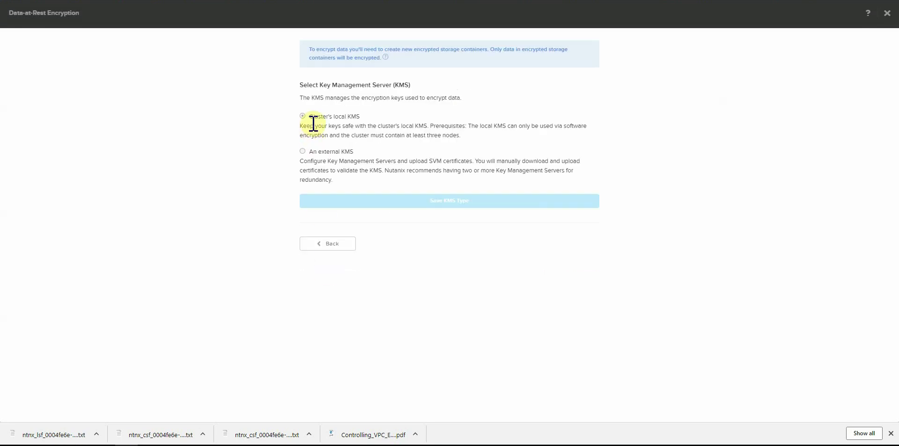
left_click_drag(307, 117, 481, 140)
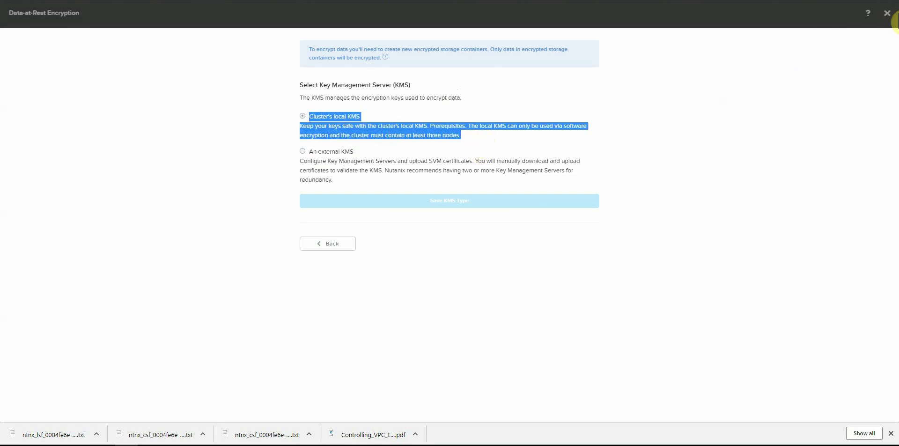
In the Storage table view, add a storage container named Vault with encryption enabled.
left_click(886, 13)
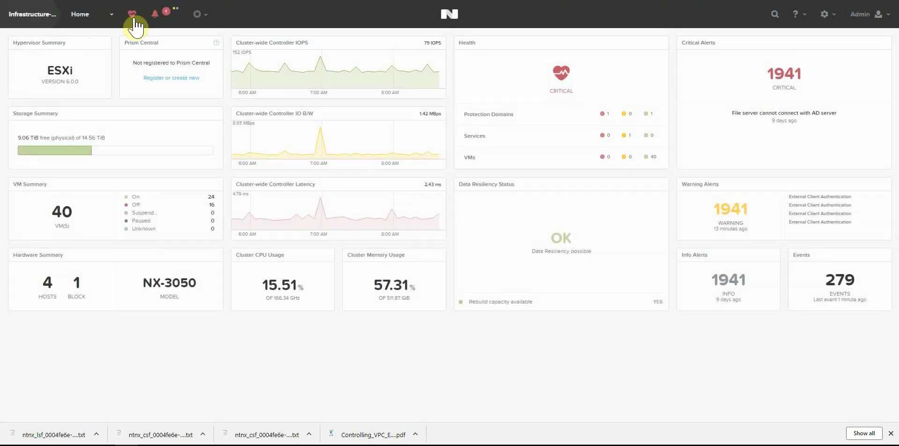
left_click(108, 15)
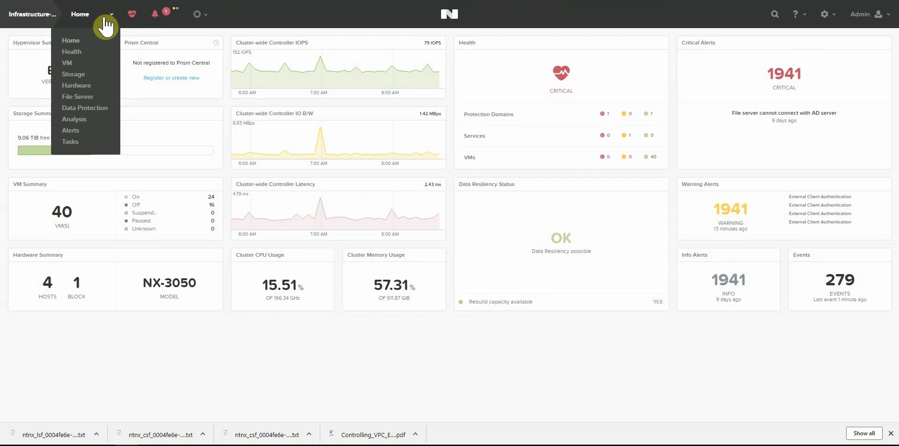
left_click(67, 76)
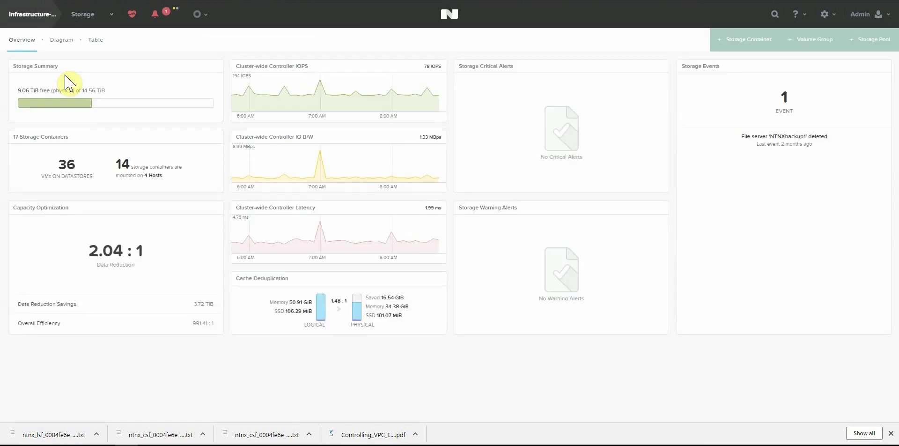
left_click(96, 40)
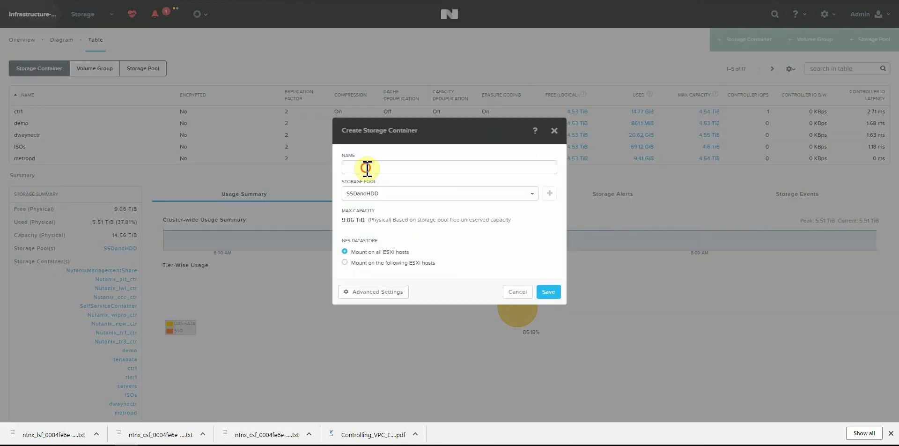
left_click(375, 166)
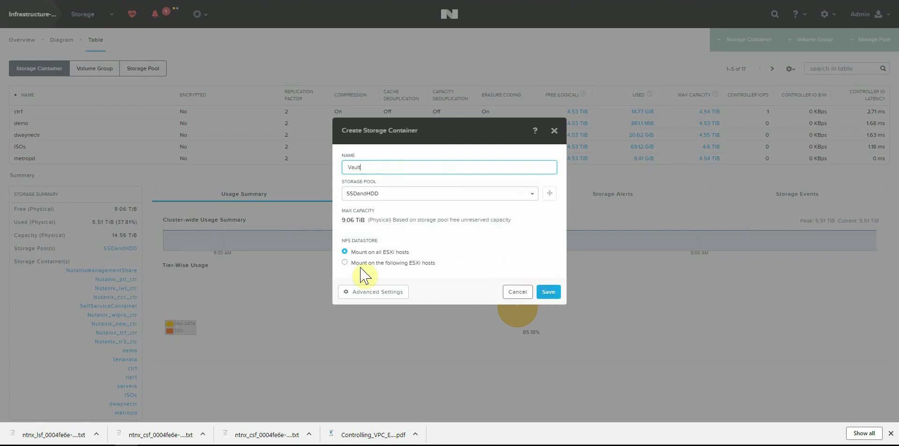
left_click(351, 290)
scroll(351, 293, "down", 3)
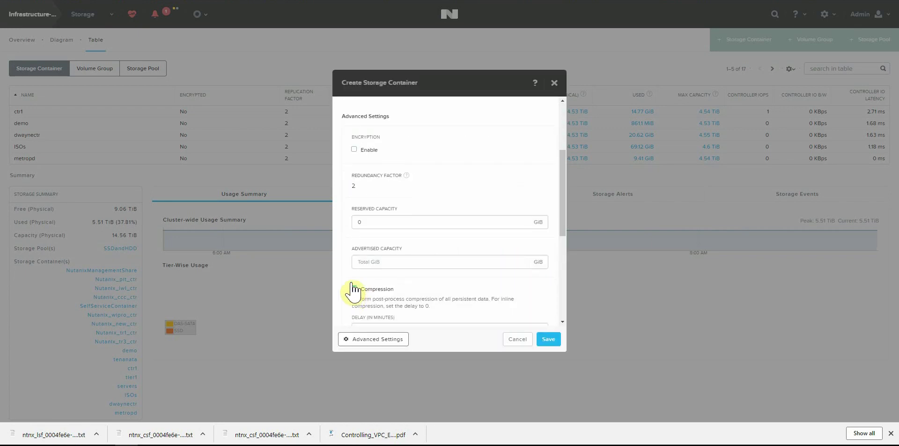
left_click(354, 150)
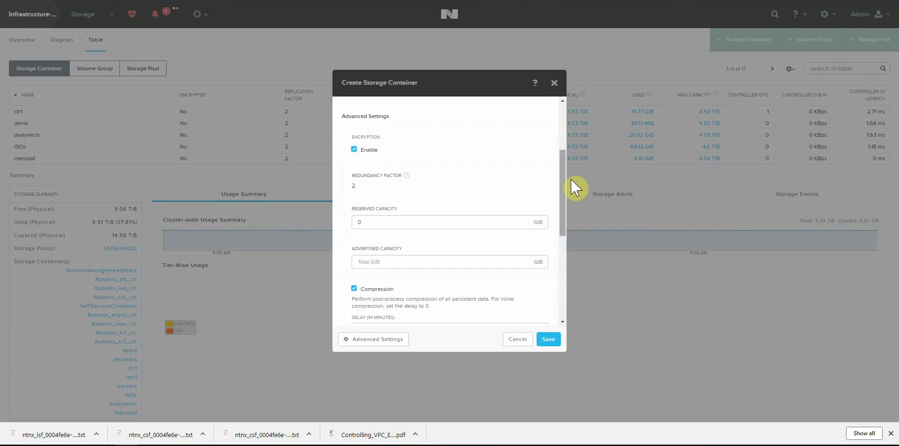
left_click_drag(576, 187, 576, 296)
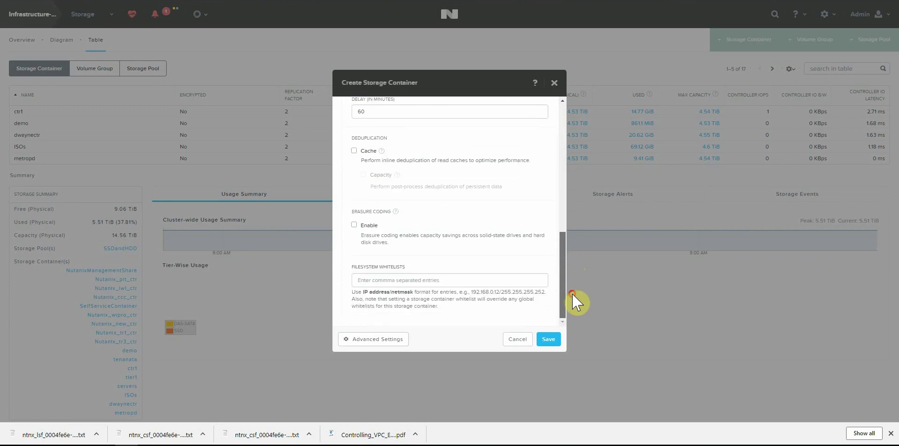
left_click(547, 338)
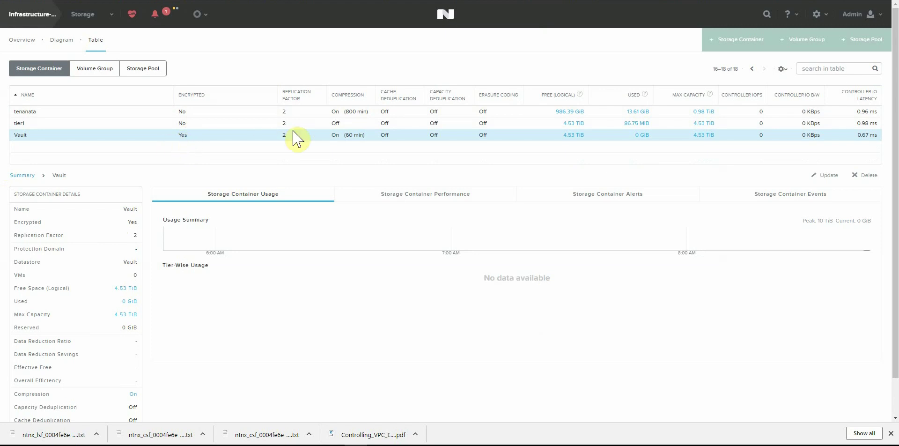
Under Data at Rest Encryption Manage Keys, set a backup password and download the key backup.
left_click(819, 15)
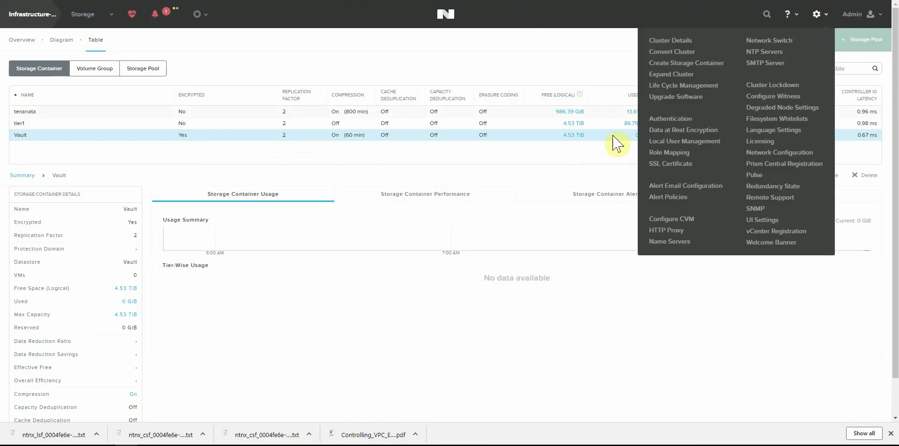
left_click(682, 130)
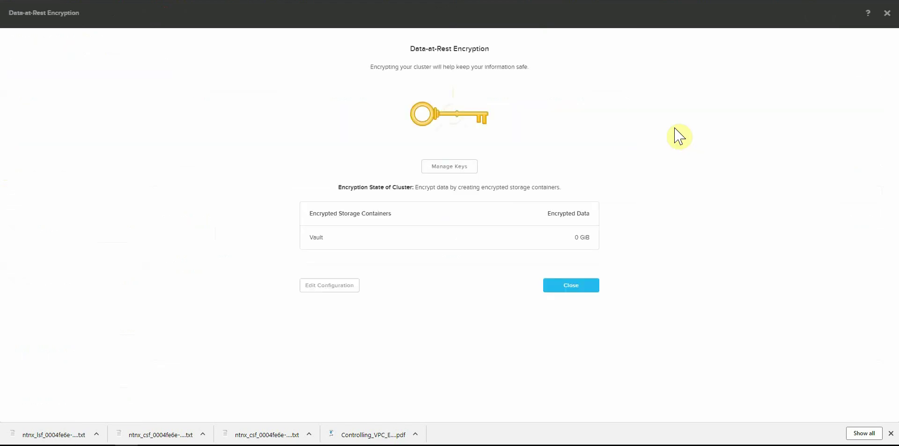
left_click(438, 168)
left_click(387, 224)
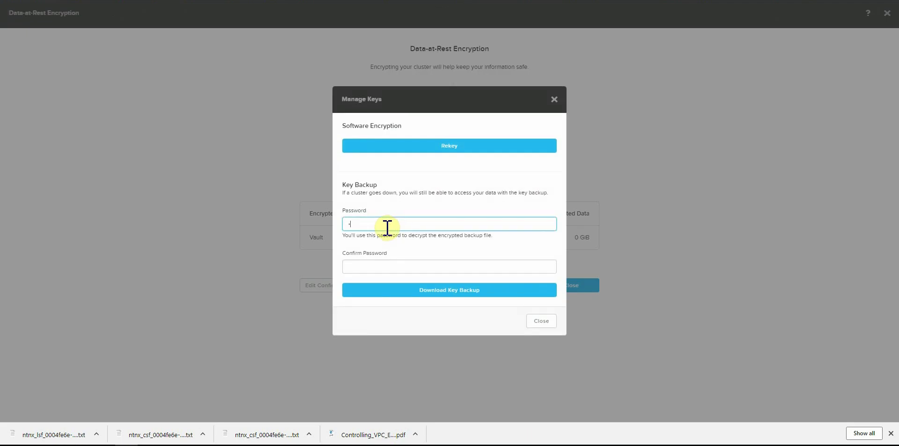
key("Tab")
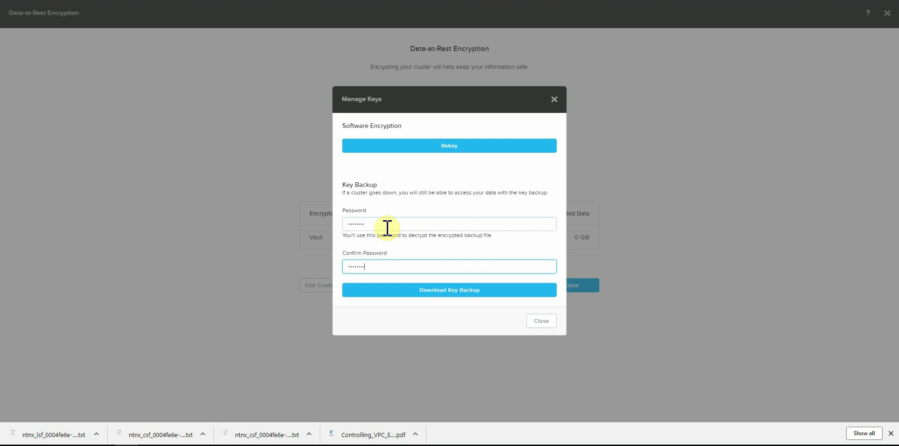
left_click(474, 291)
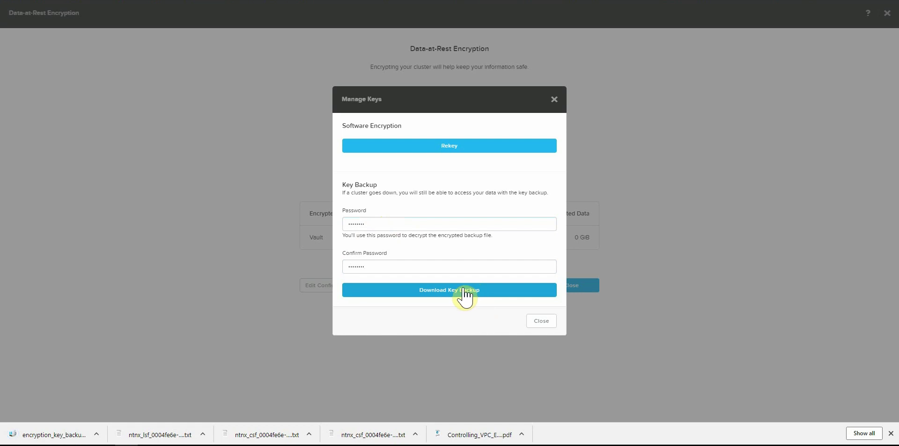
left_click(539, 321)
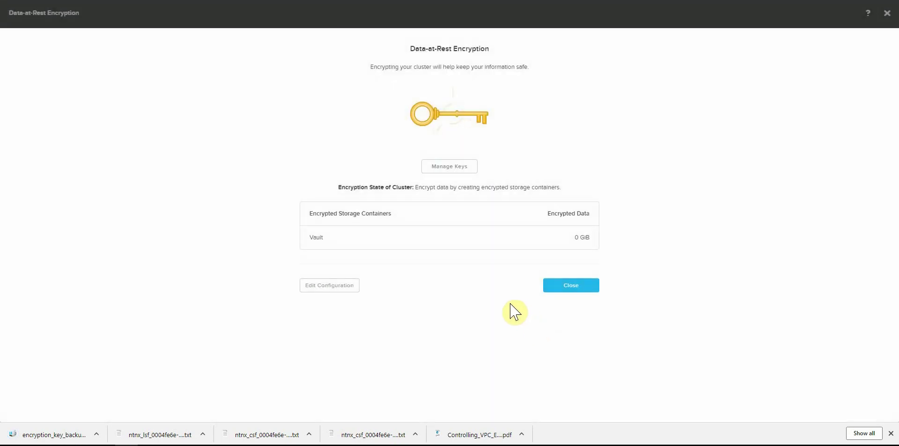